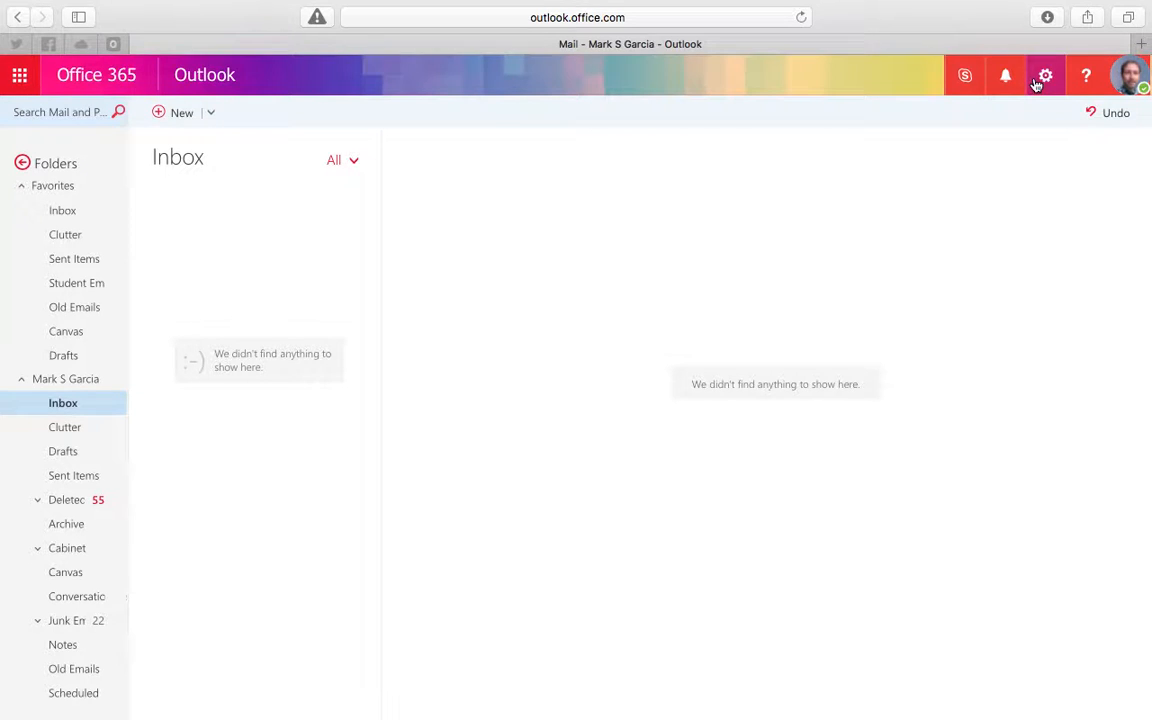
Step: Search the Outlook add-ins for "boomerang", turn on the Boomerang add-in, and close the add-in manager
click(1045, 78)
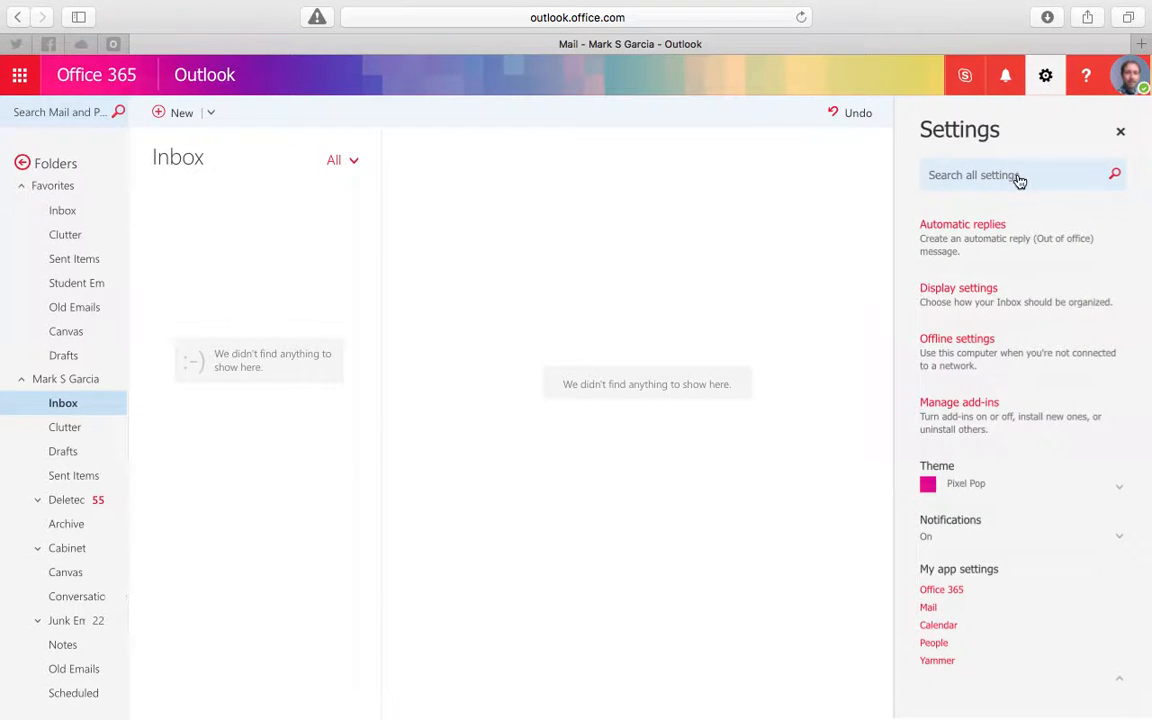
click(963, 405)
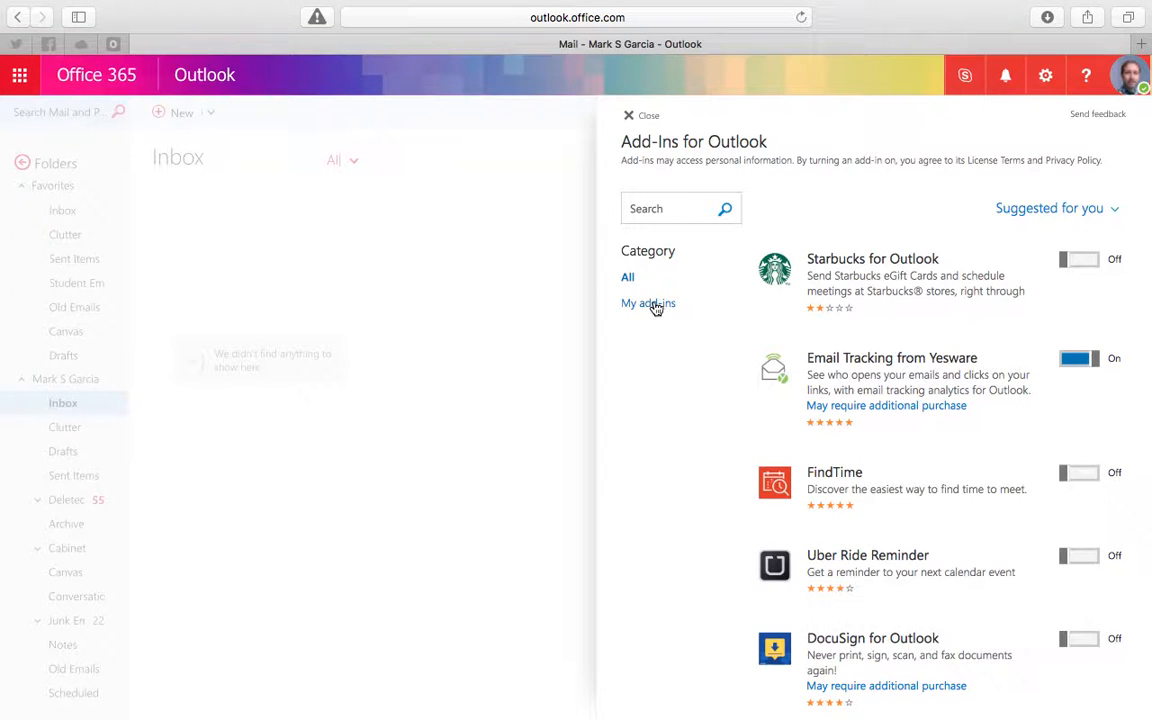
click(641, 208)
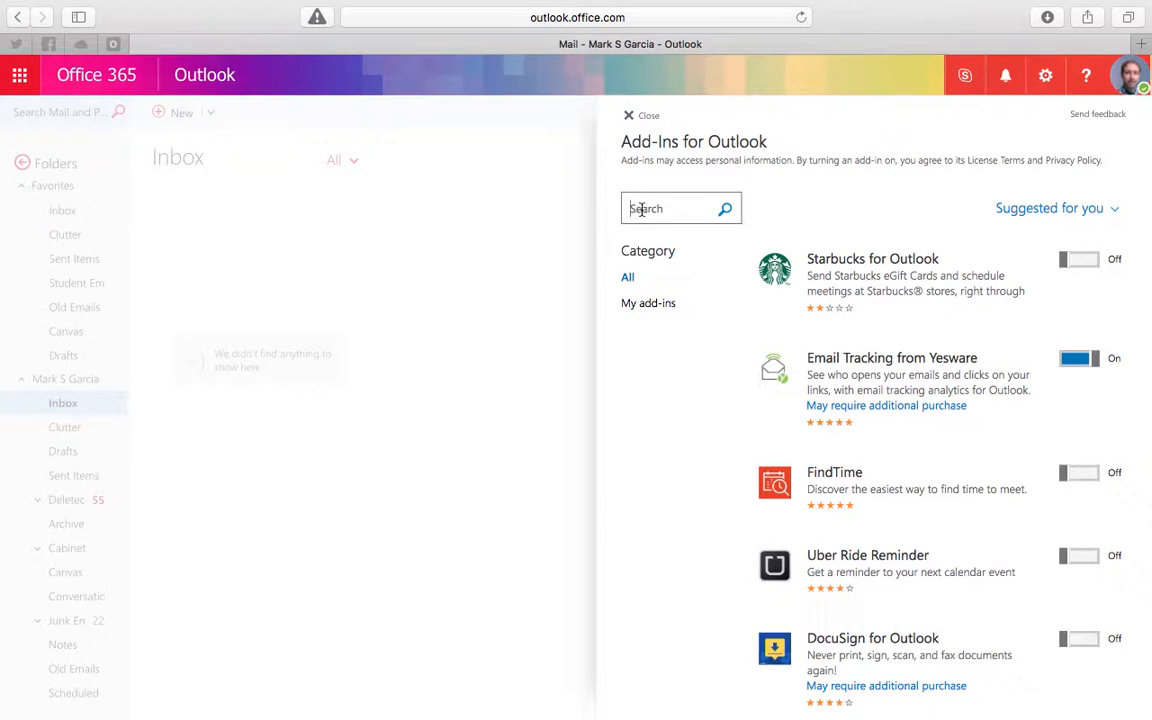
text(boomerang)
click(727, 210)
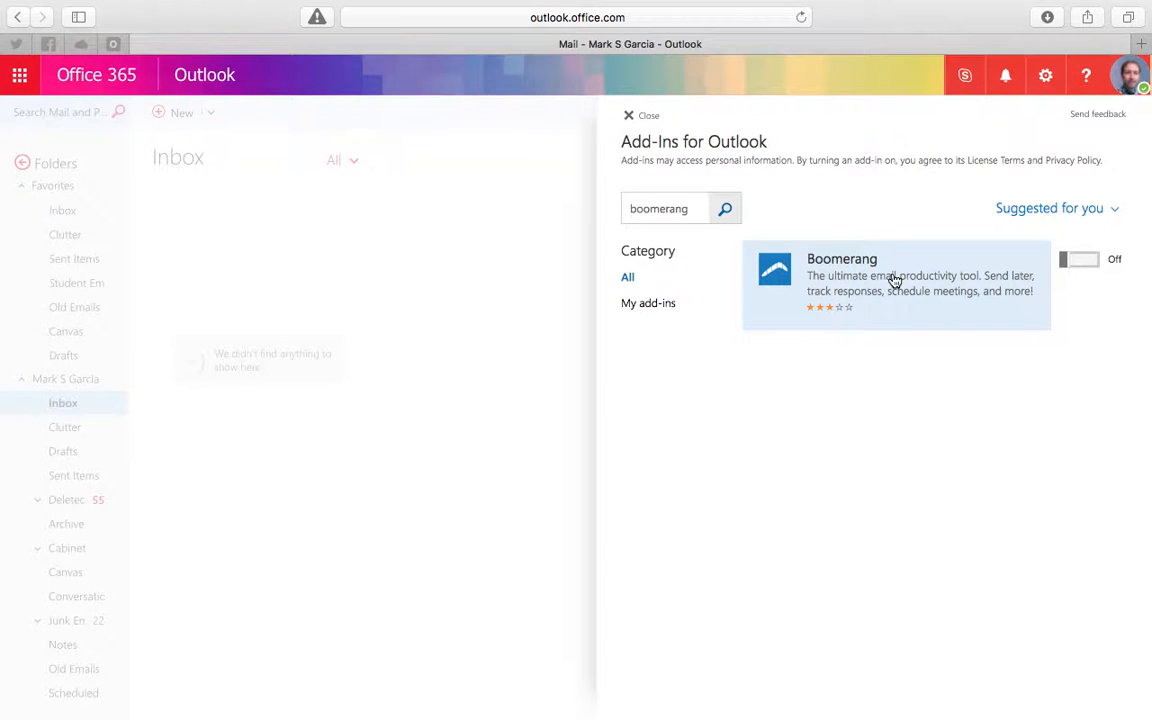
click(1084, 260)
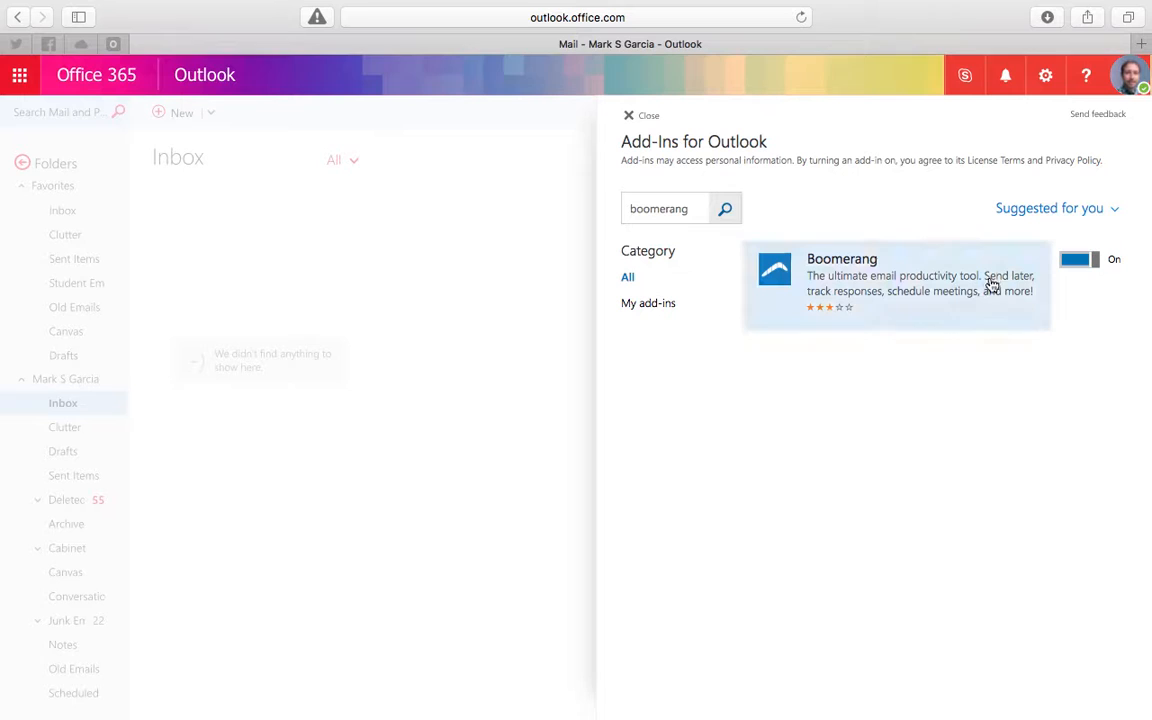
click(631, 115)
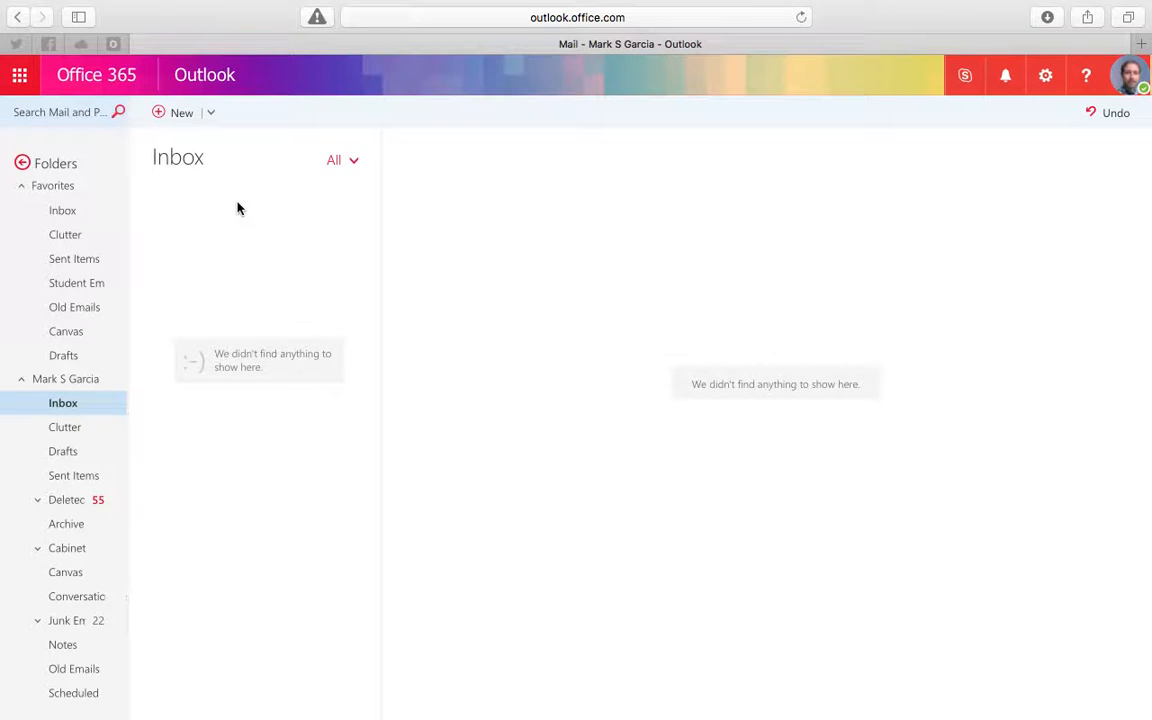
Step: Start a new email addressed to the suggested colleague with the subject "Document about Canvas"
click(167, 116)
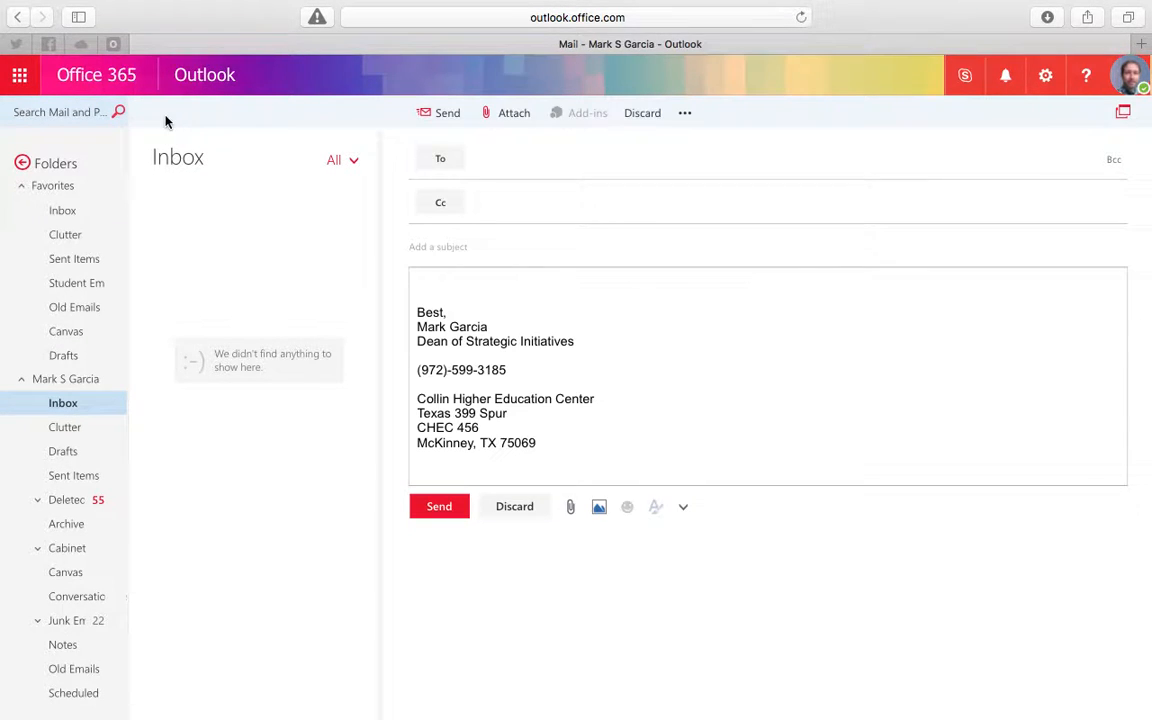
click(497, 154)
text(Mere)
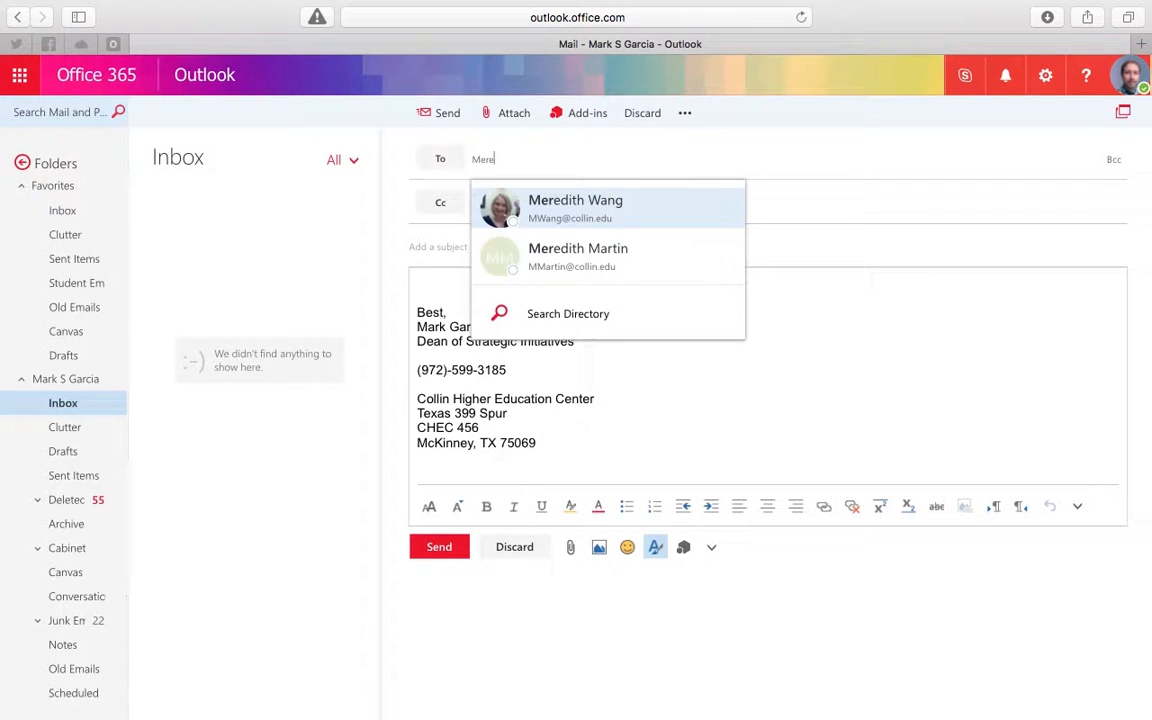
click(494, 206)
click(485, 250)
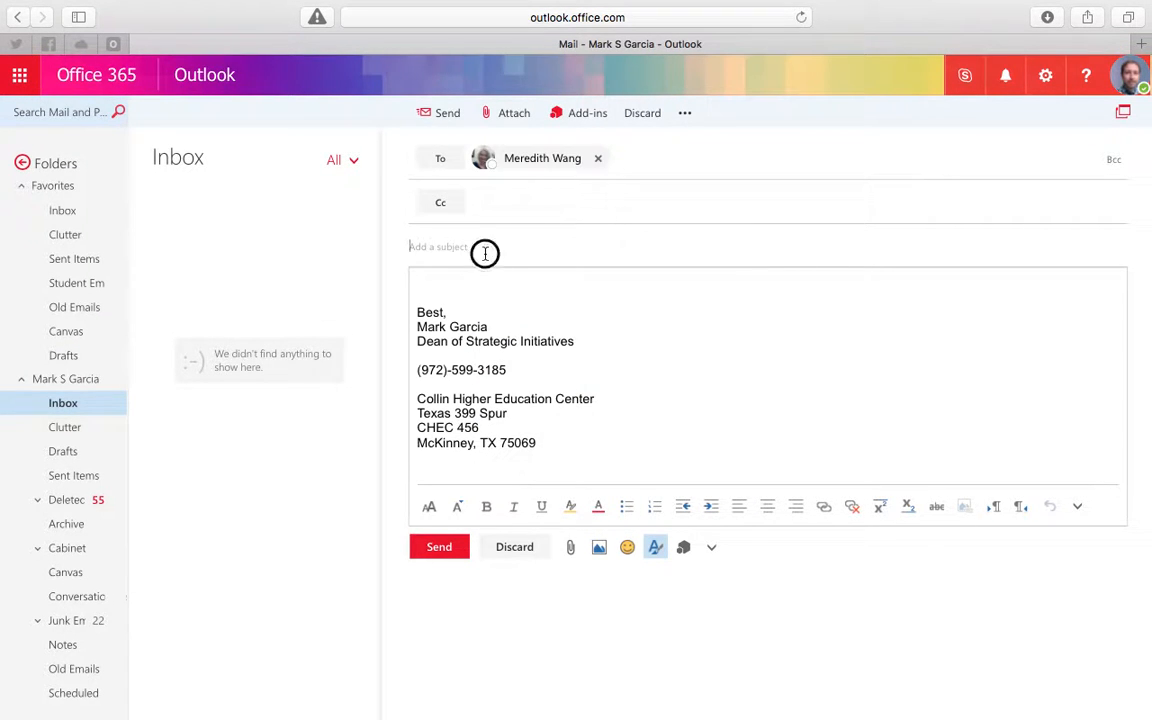
text(Document about Canvas)
Step: Greet the recipient by first name and write "Can you please remember to bring the document that we discussed to the meeting tomorrow." in the body
key(Tab)
text(Meredi)
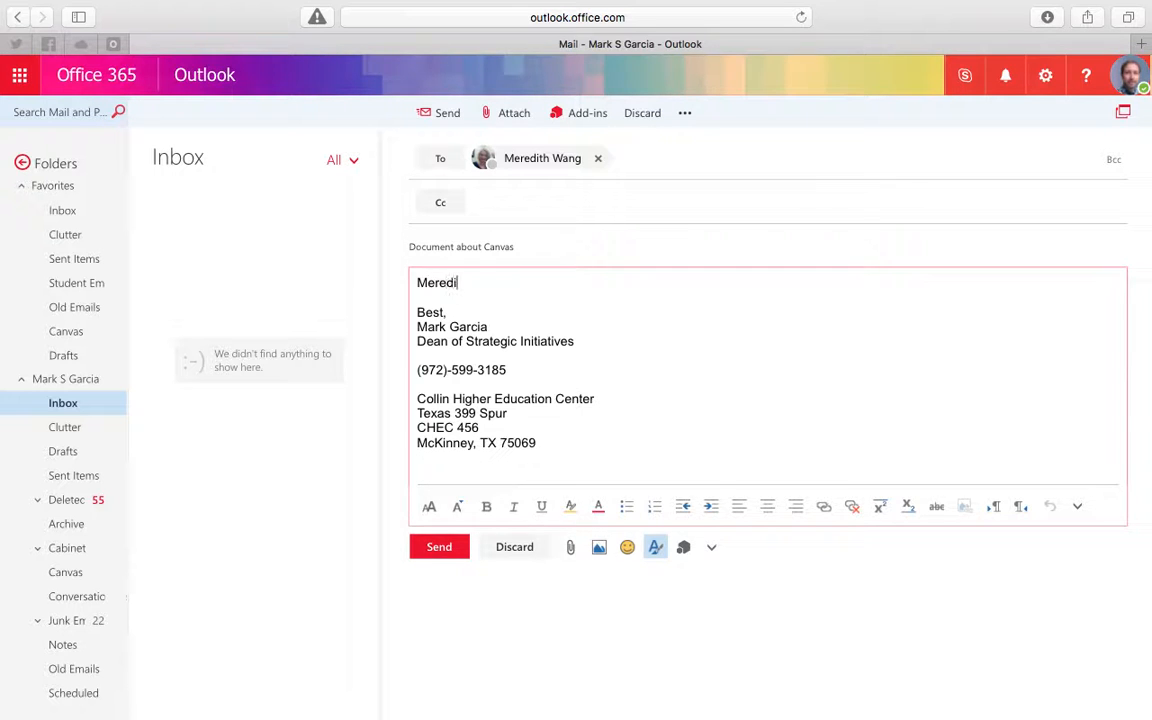
text(th can you please)
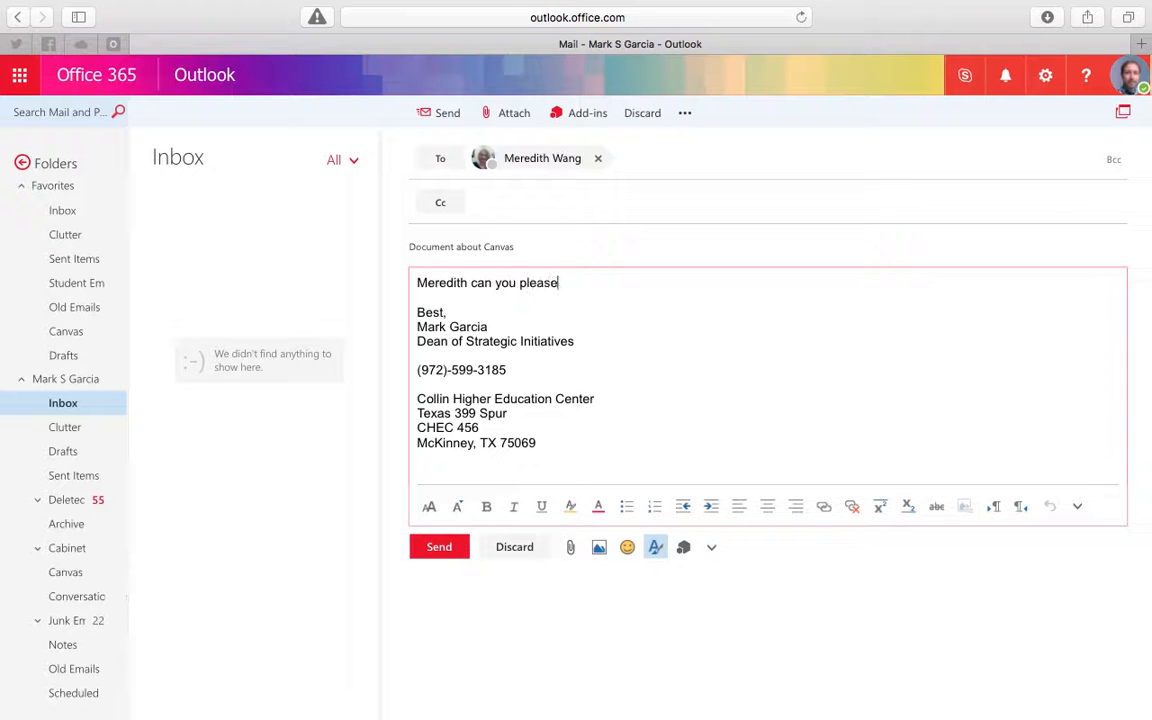
text( remember to bring the)
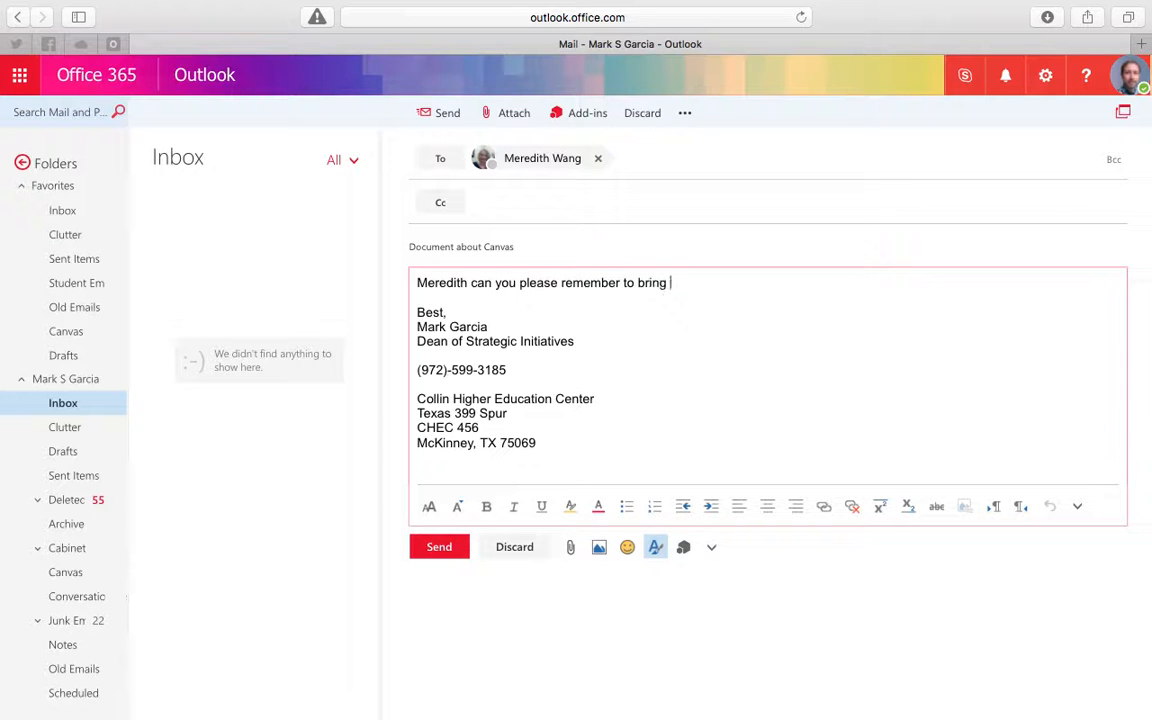
click(468, 282)
text(,)
key(Return)
key(shift+Right)
text(C)
click(641, 297)
text(document that )
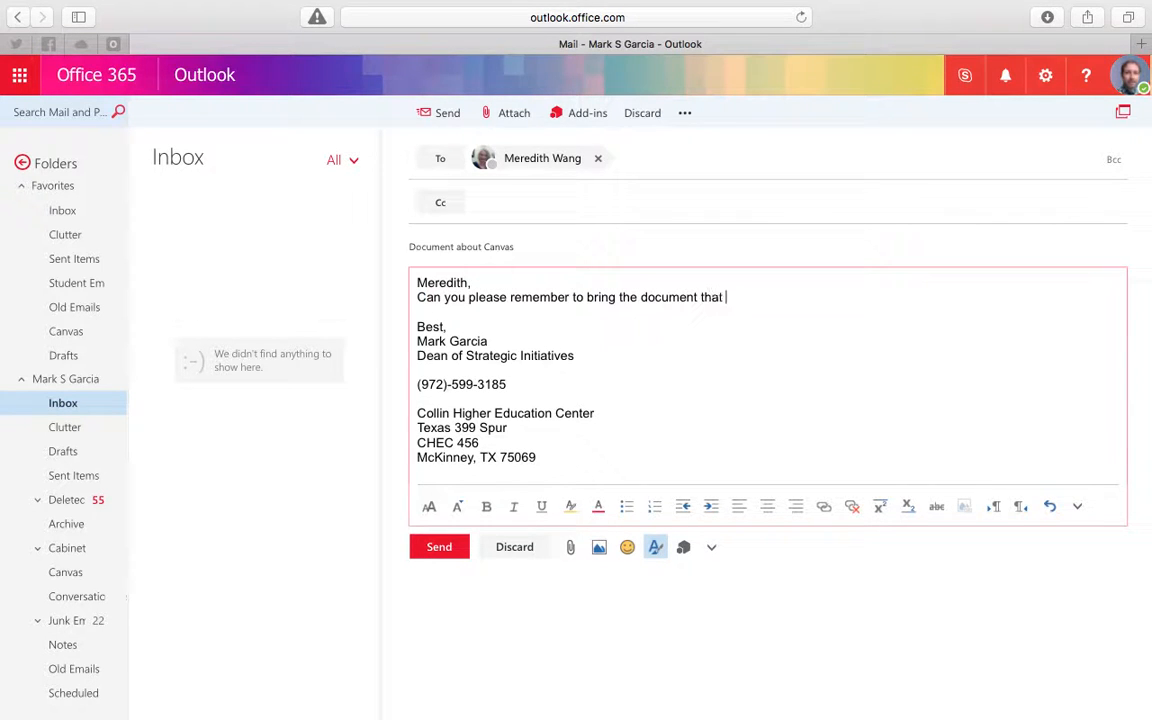
text(we discussed to the mee)
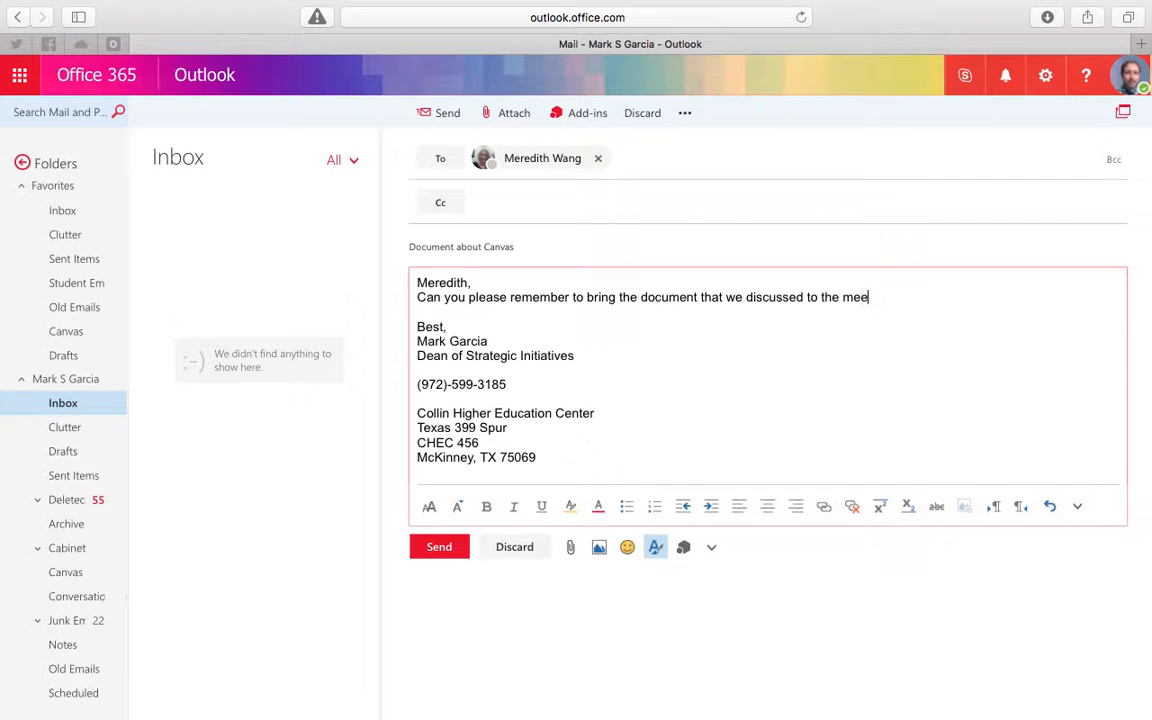
text(ting tomorrow.)
drag(844, 299, 955, 300)
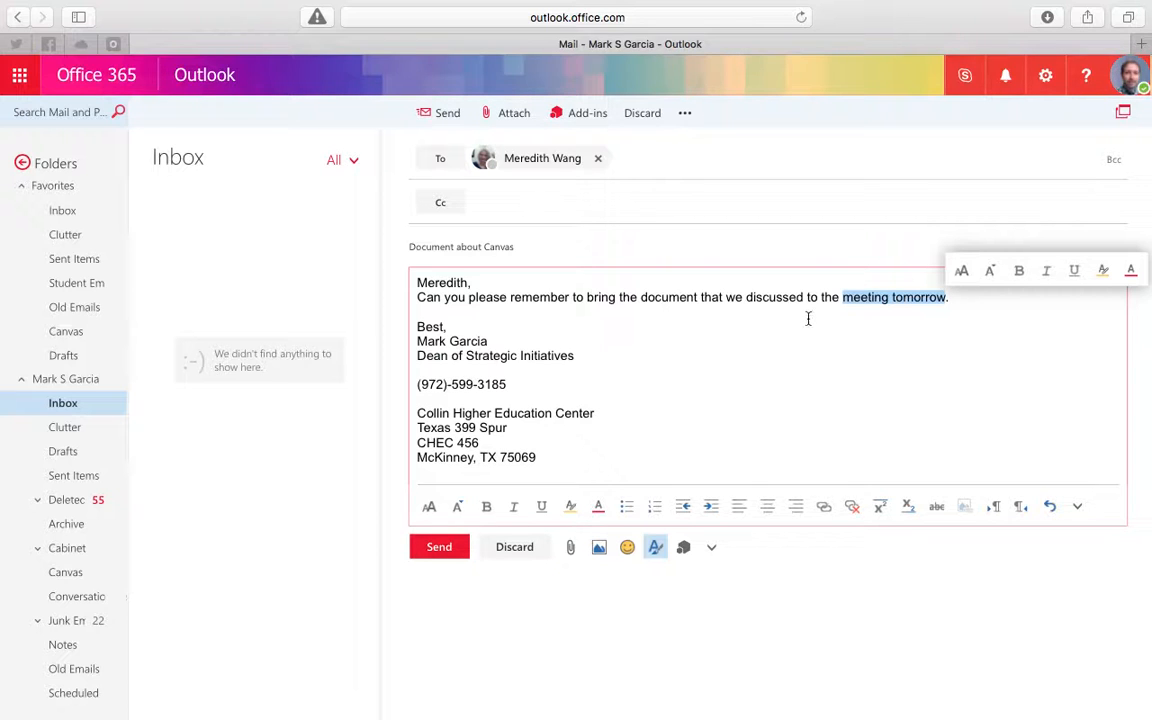
click(870, 343)
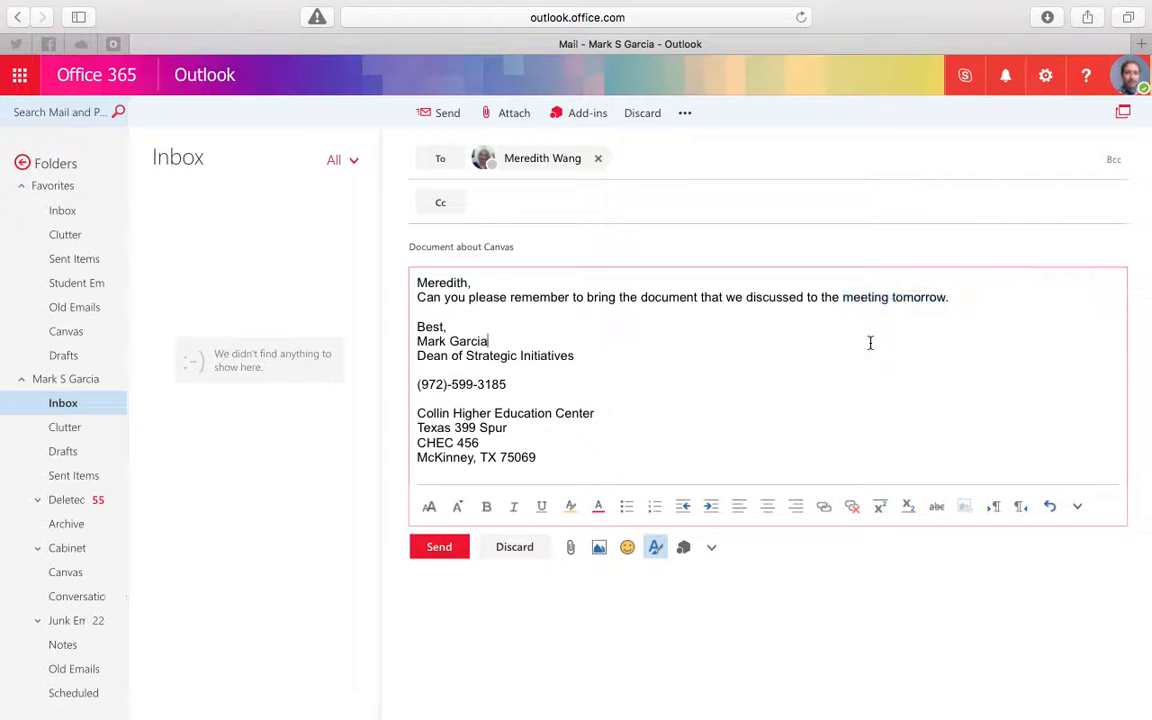
drag(844, 298, 945, 296)
click(838, 328)
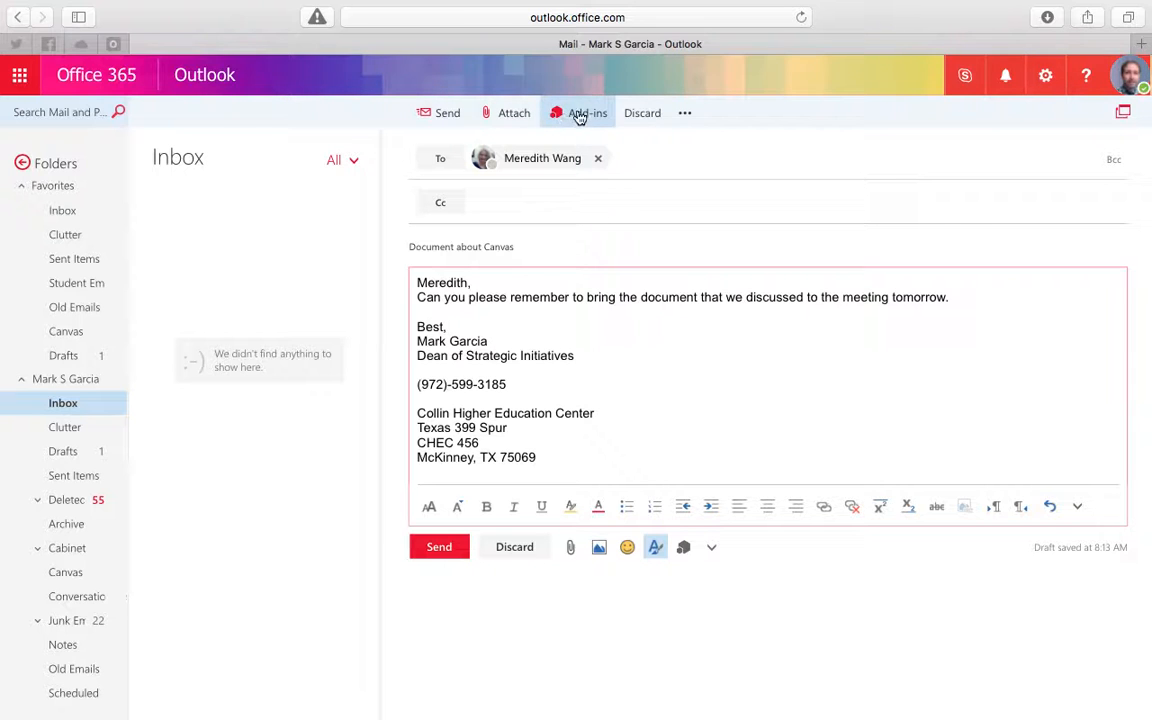
Step: Show the add-ins available for the draft message and open Boomerang
click(683, 548)
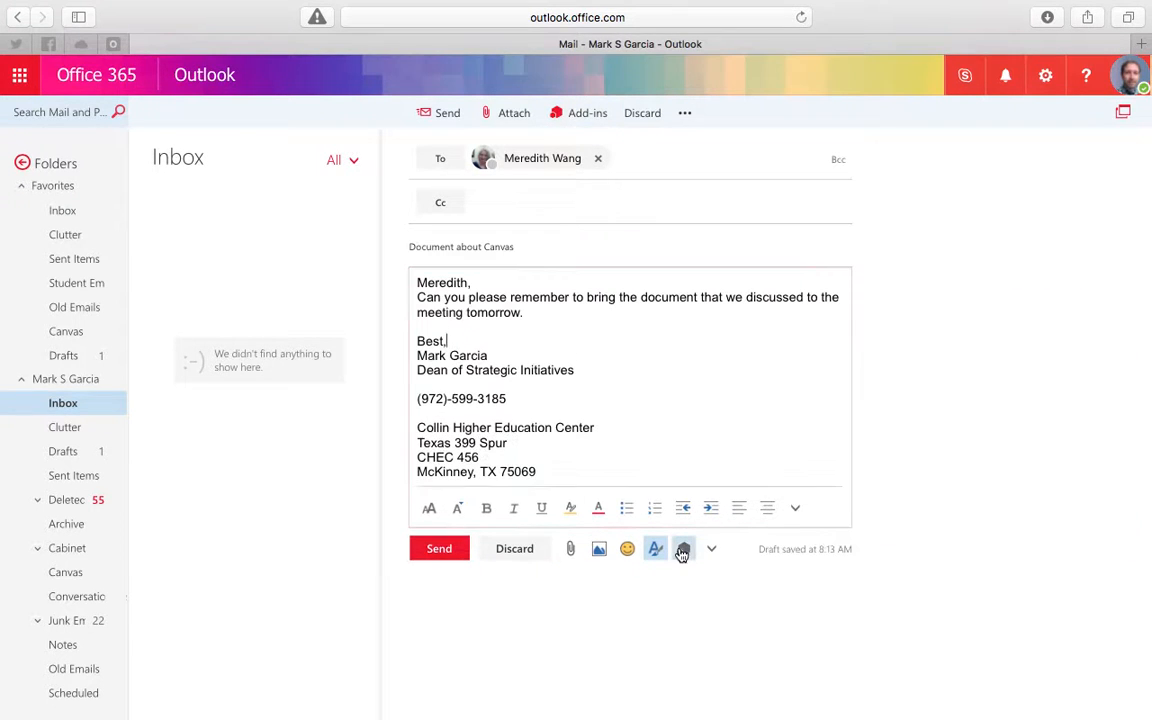
click(846, 337)
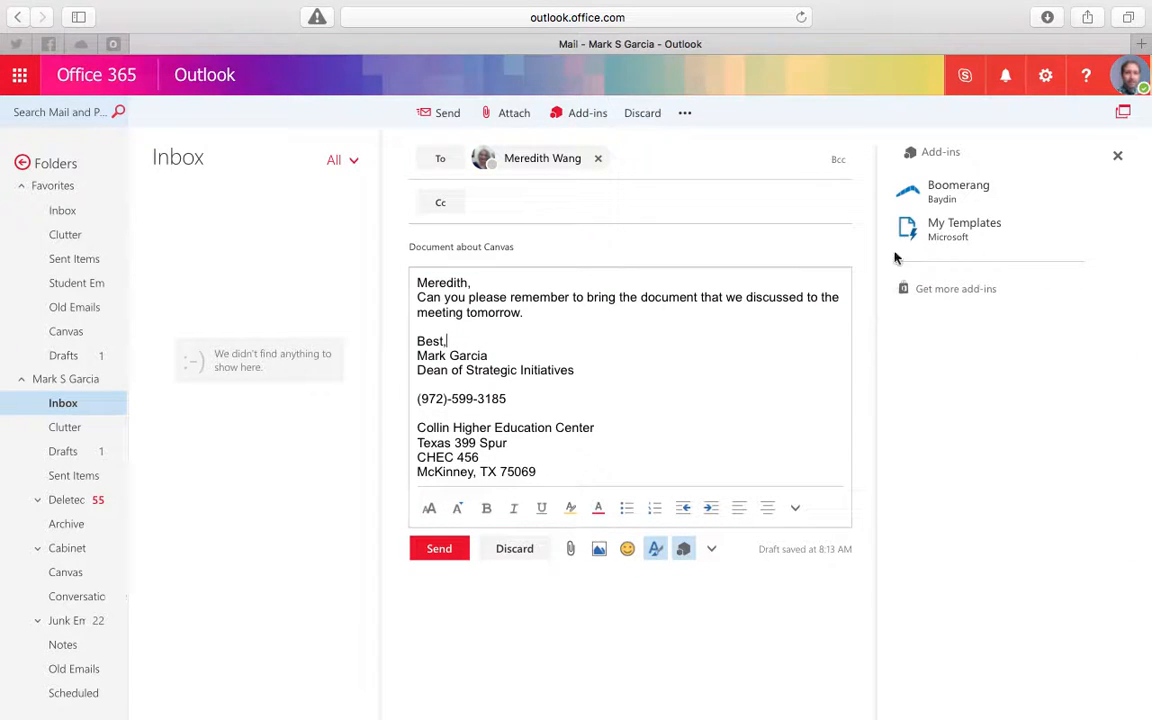
click(956, 197)
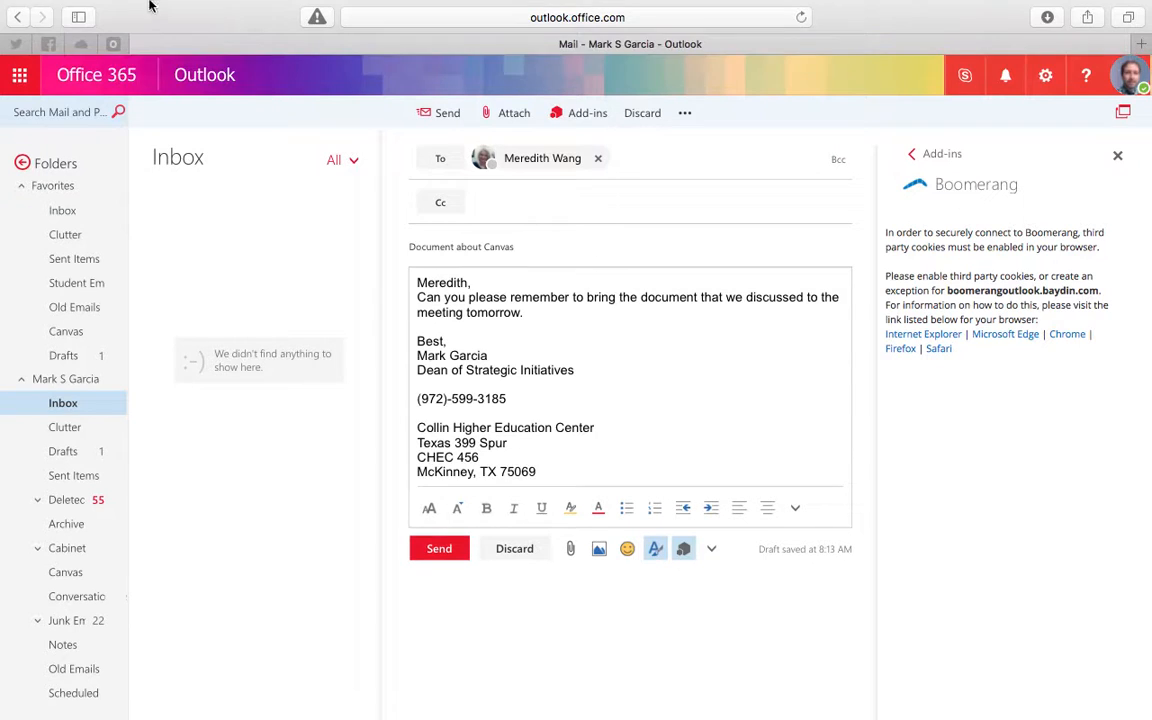
Step: Set Safari's privacy preference for cookies and website data to Always allow, and close the preferences
mouse_move(131, 7)
click(66, 9)
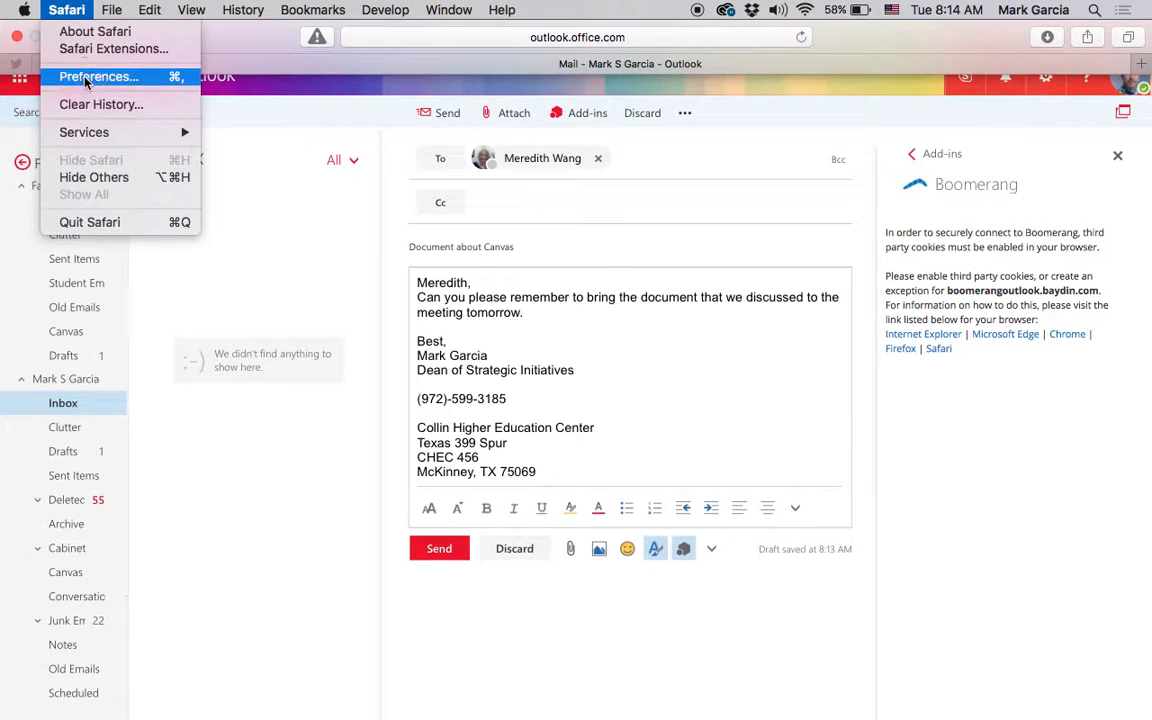
click(86, 78)
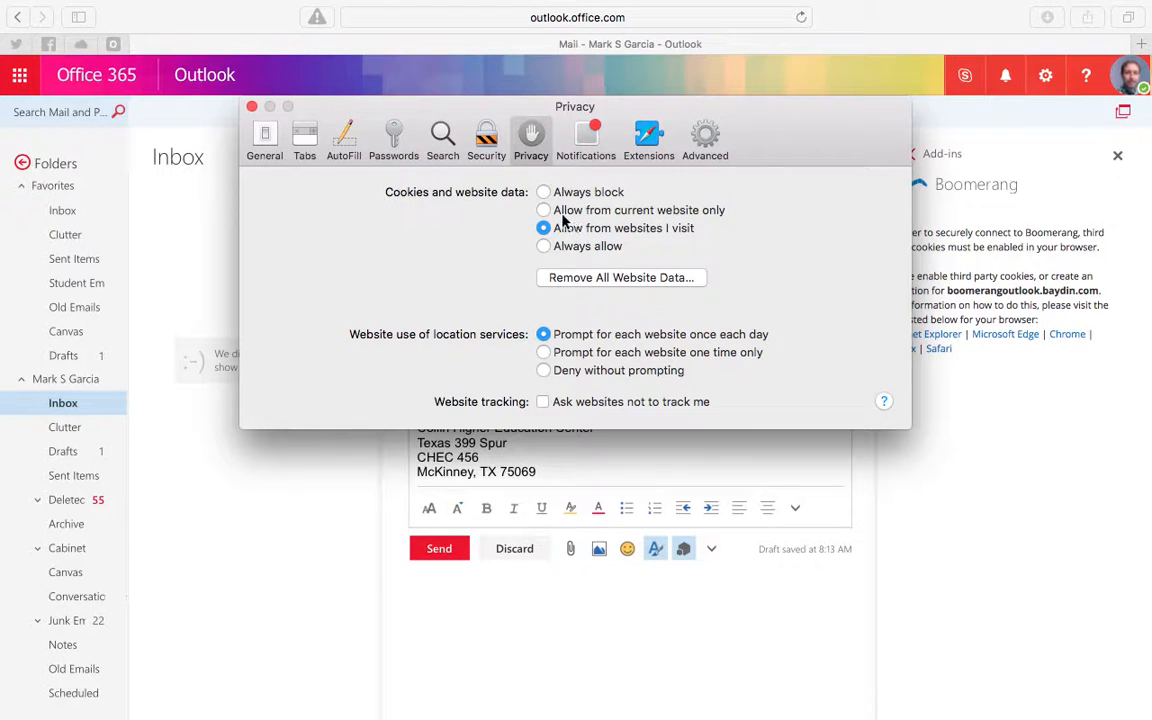
click(578, 249)
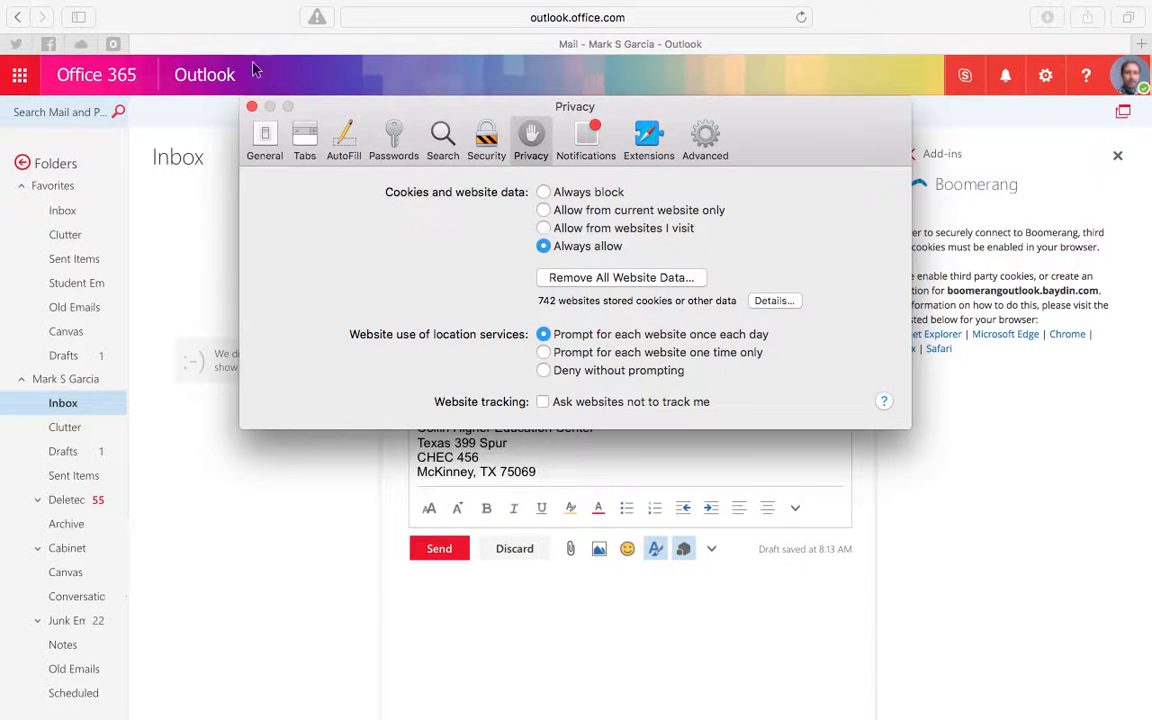
click(252, 106)
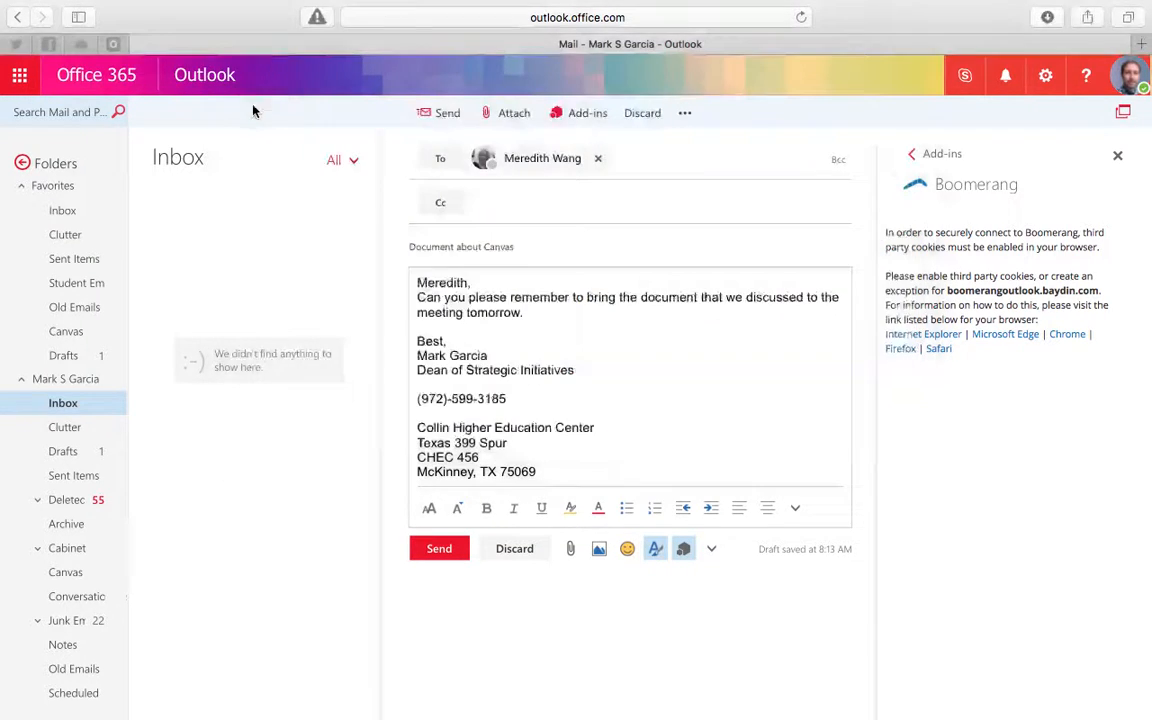
Step: Close and reopen the Boomerang add-in for the draft, and turn its two-day no-reply reminder on and off again
click(1115, 157)
click(685, 550)
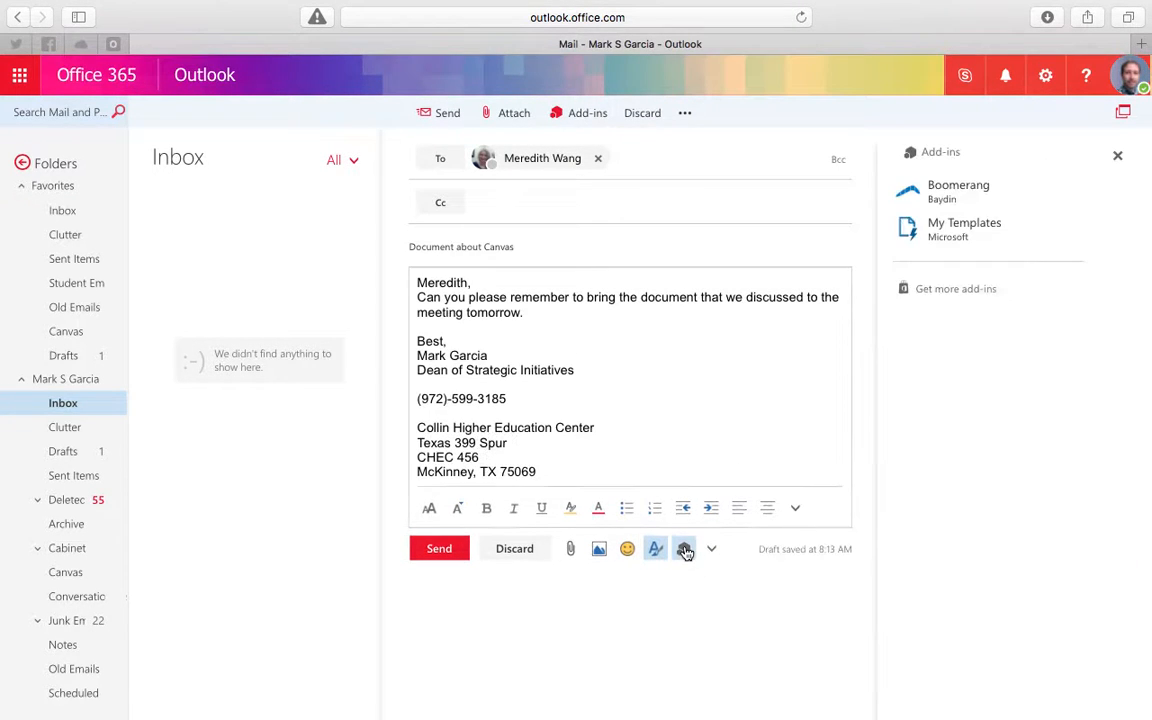
click(953, 192)
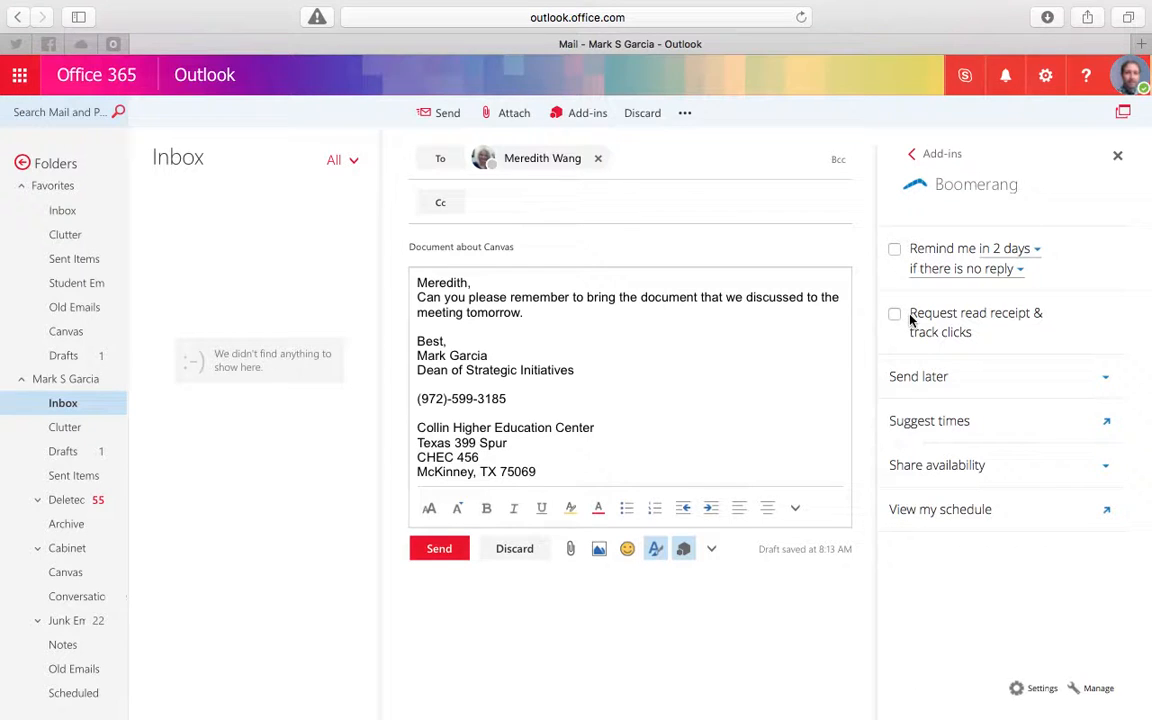
click(894, 249)
click(894, 250)
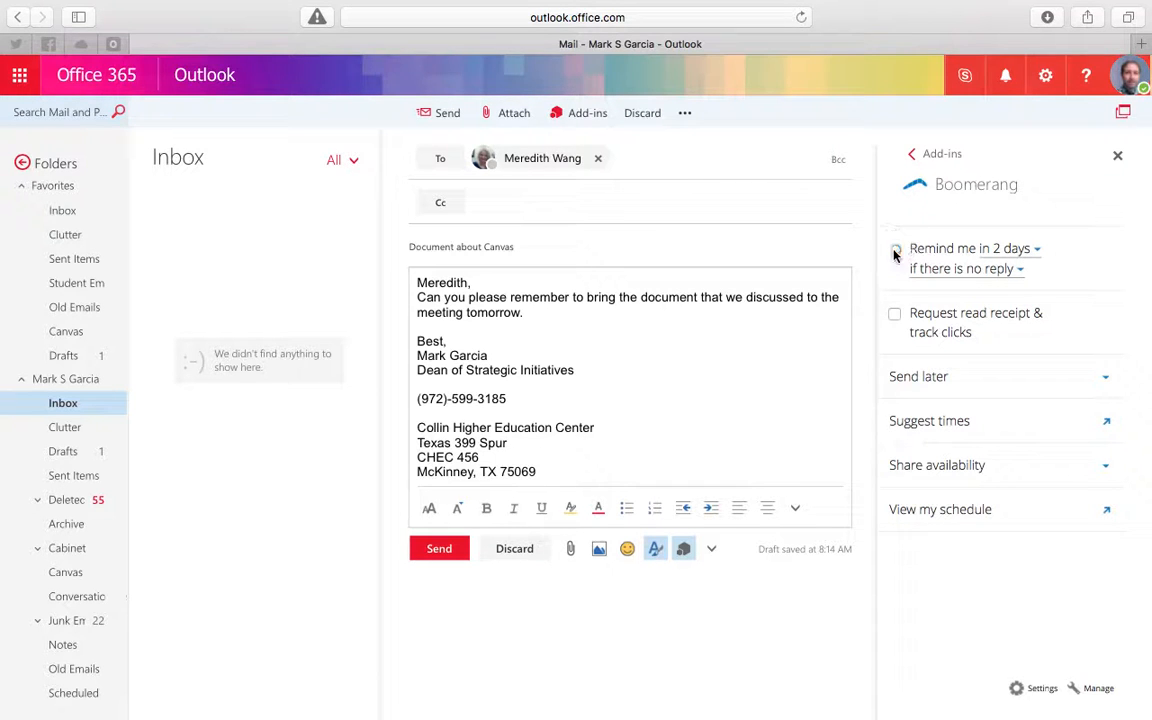
Step: Schedule the draft with Boomerang's Send later for 8/15/2016 at 8:00 AM
click(943, 378)
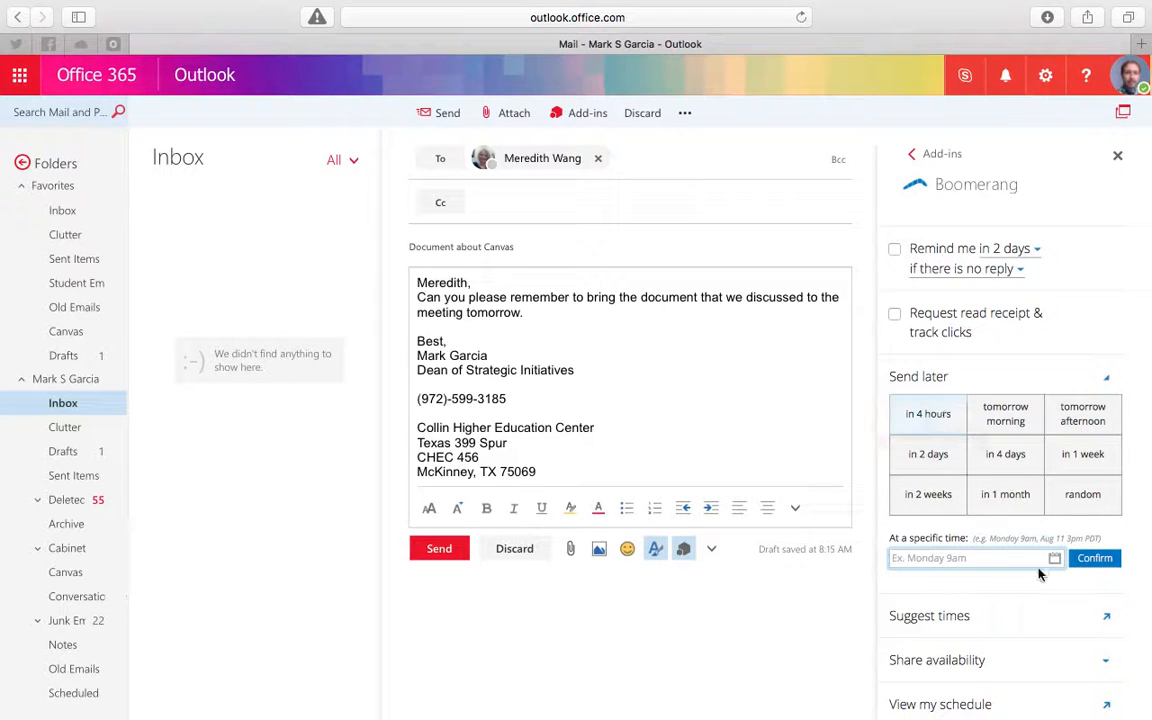
click(1055, 559)
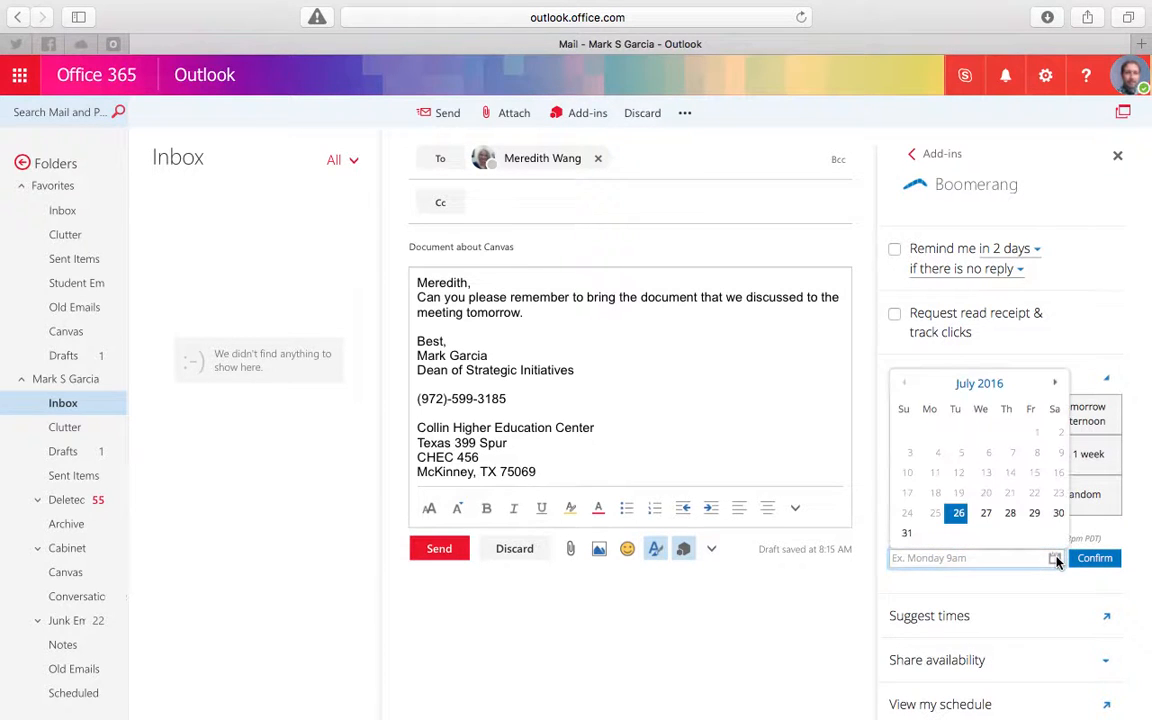
click(1056, 385)
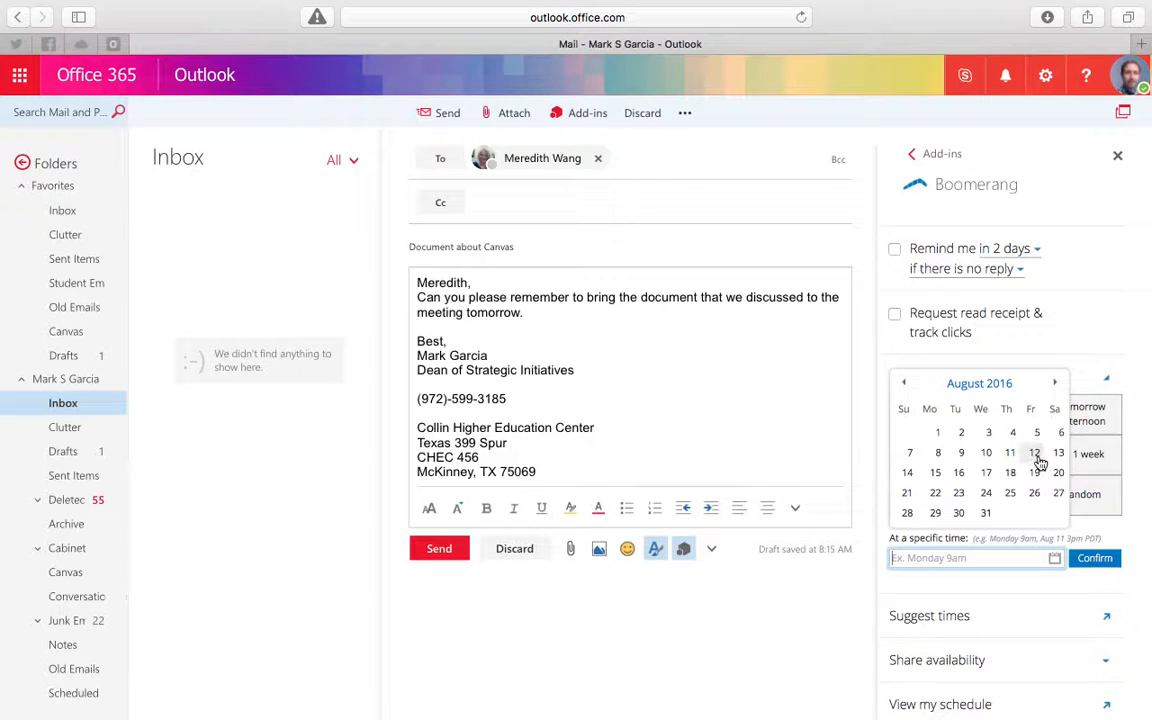
click(935, 473)
click(955, 558)
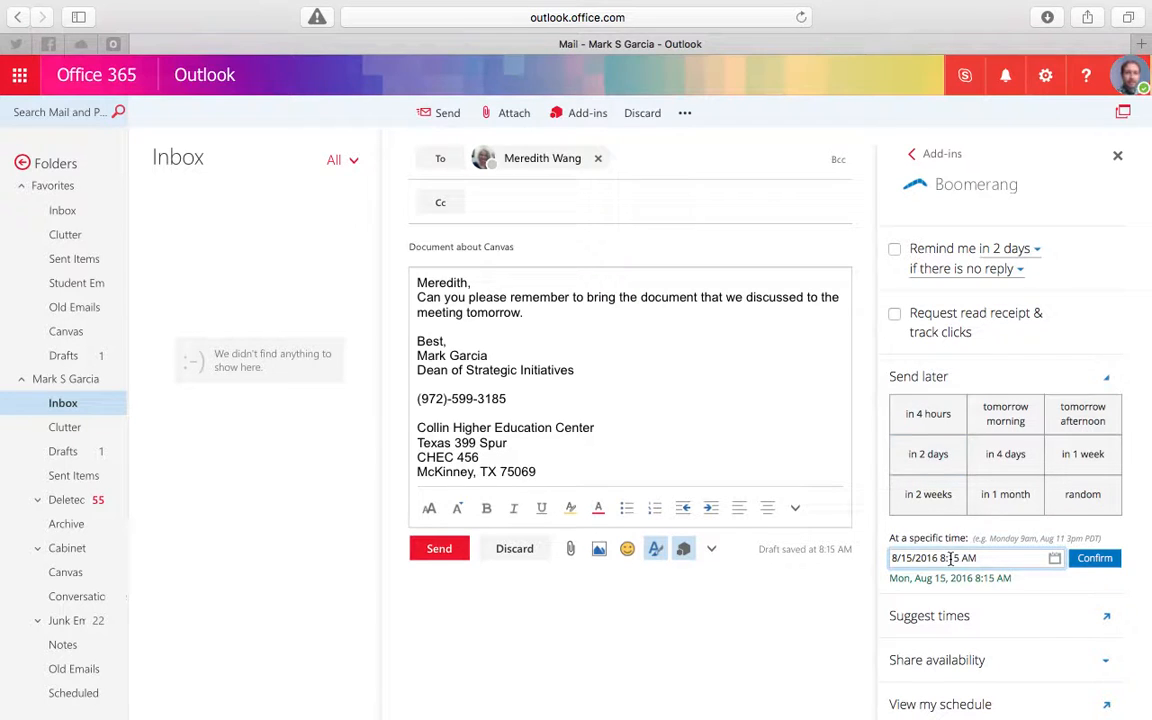
text(00)
click(1097, 563)
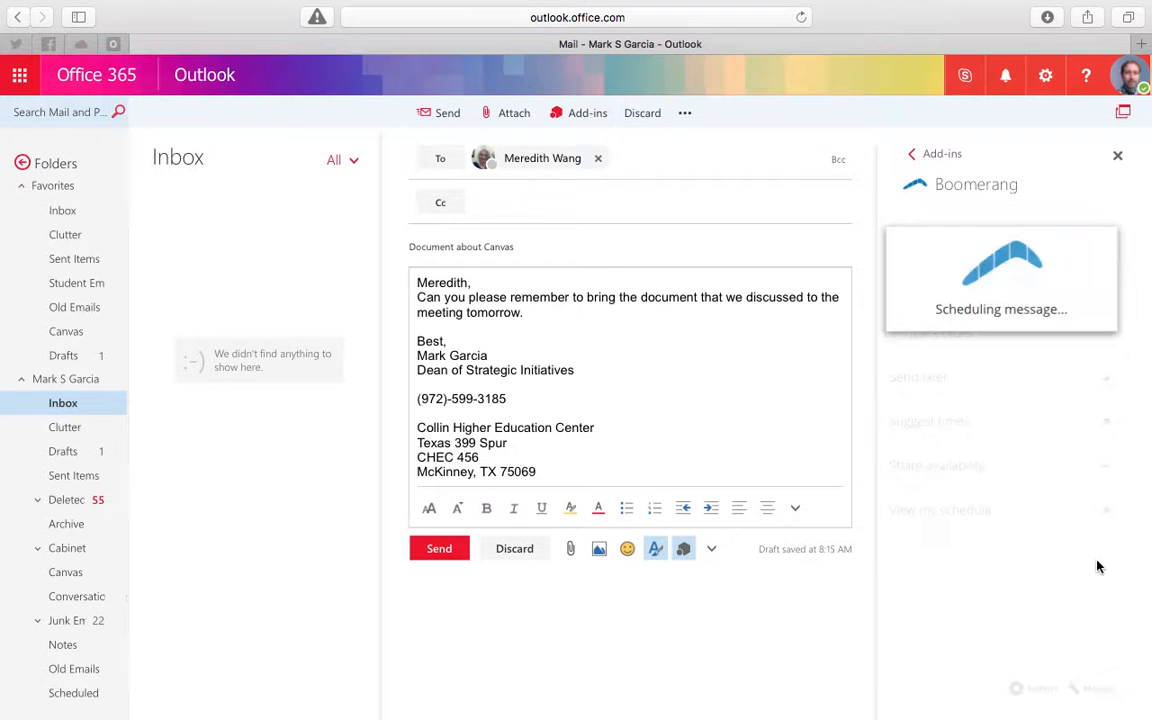